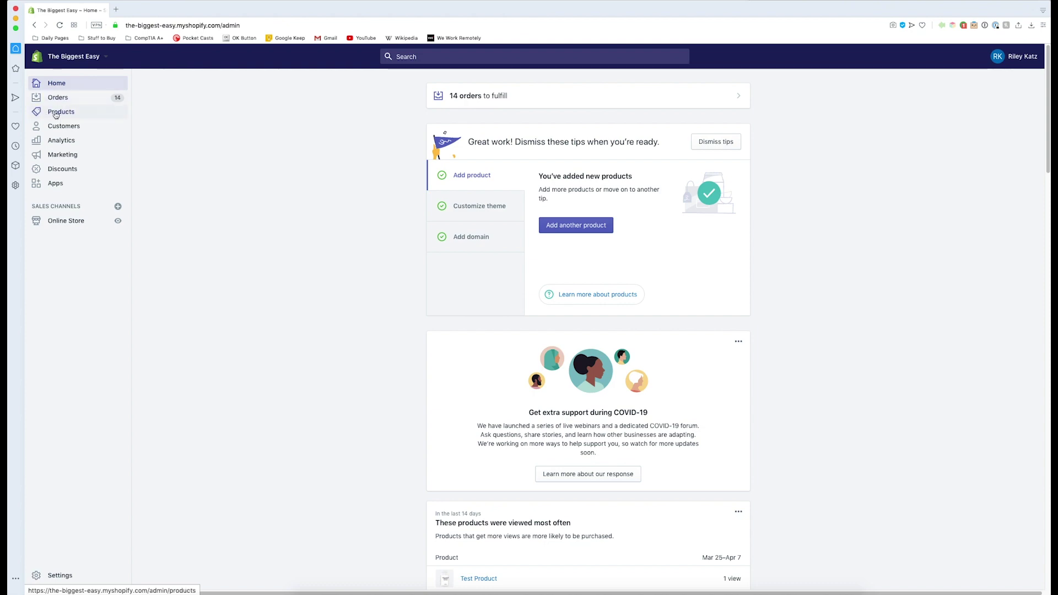
Enable gift card selling under Products > Gift cards and view the empty gift card products list
{"action": "left_click", "coordinate": [55, 114]}
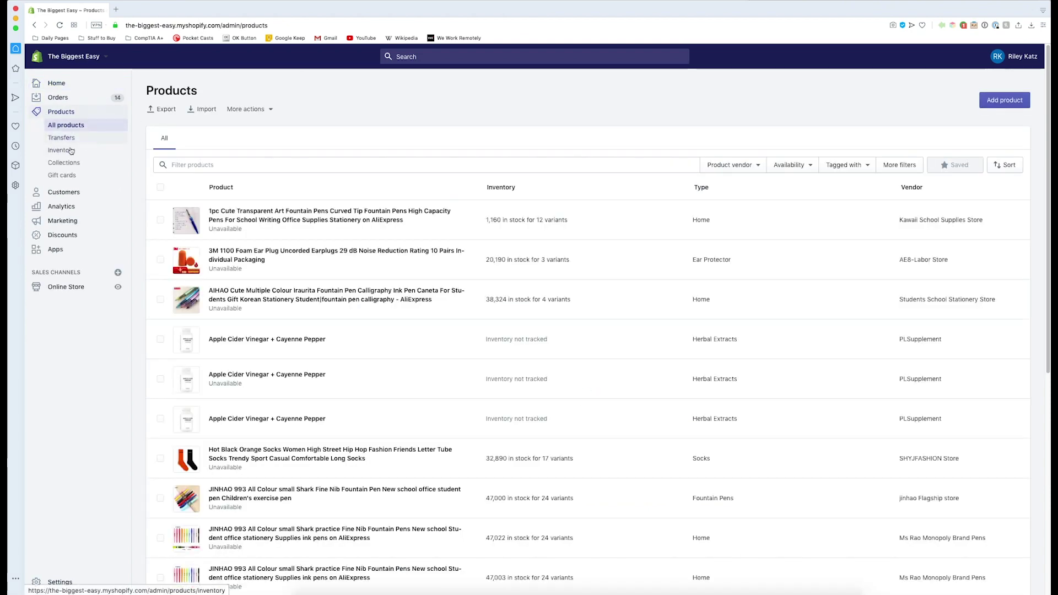
{"action": "left_click", "coordinate": [71, 177]}
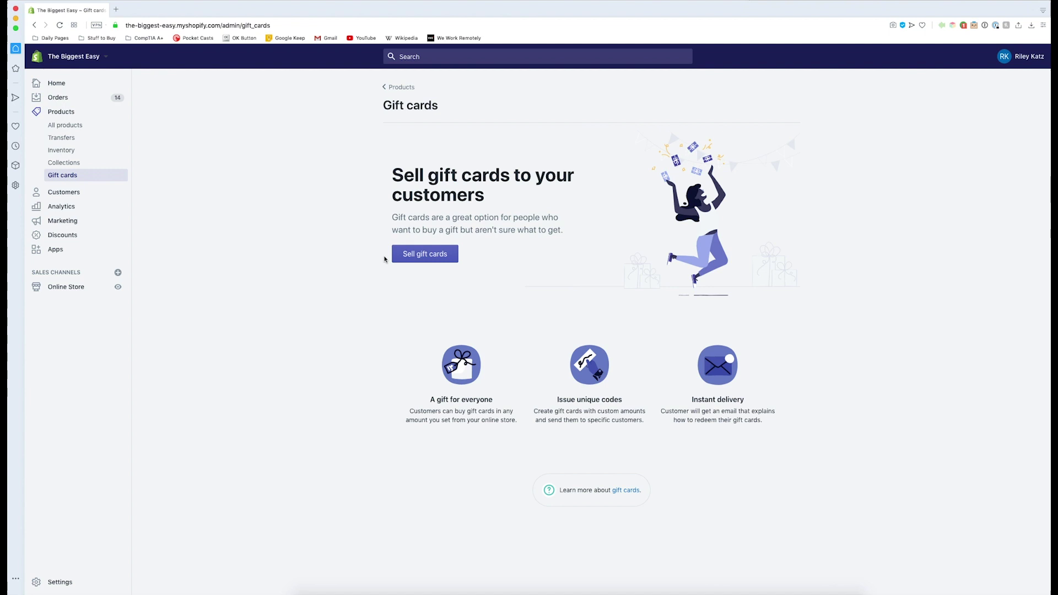
{"action": "left_click", "coordinate": [413, 263]}
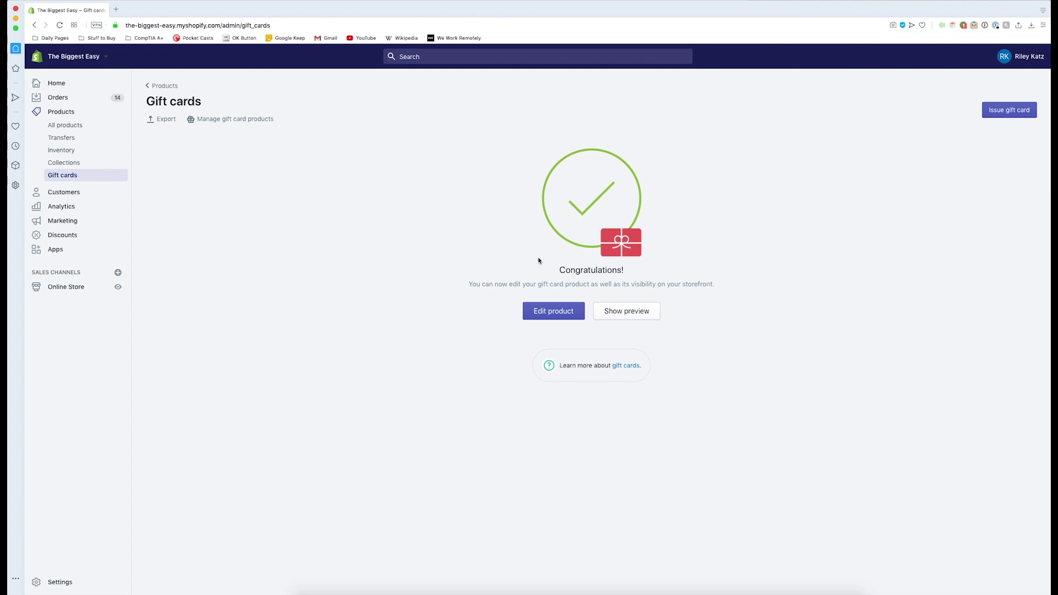
{"action": "left_click", "coordinate": [552, 315]}
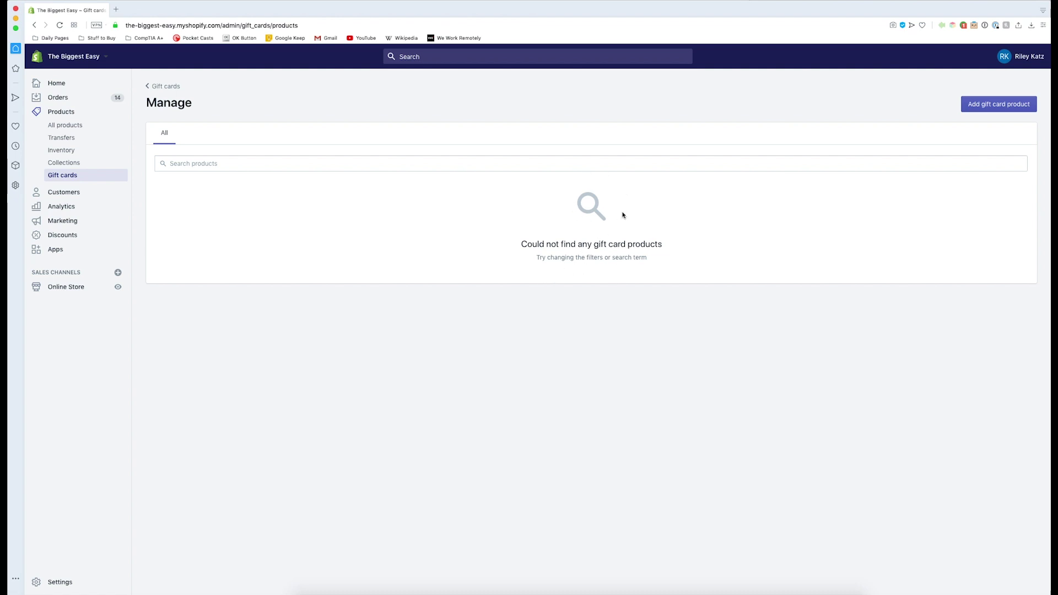
Draft a gift card product titled '$10 Gift Card', described as good for $10 at The Biggest Easy
{"action": "left_click", "coordinate": [992, 108]}
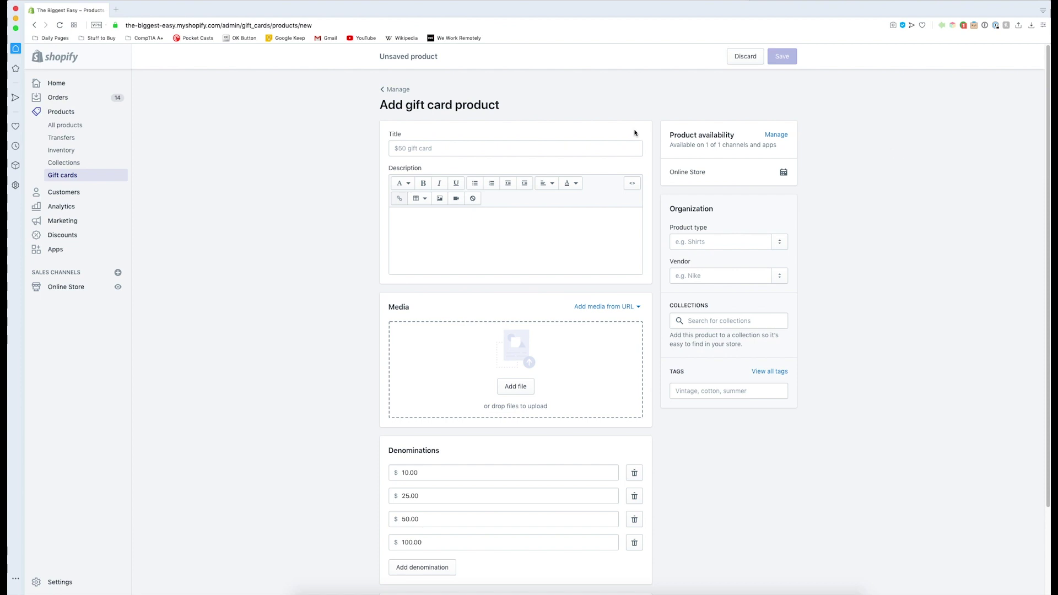
{"action": "left_click", "coordinate": [488, 149]}
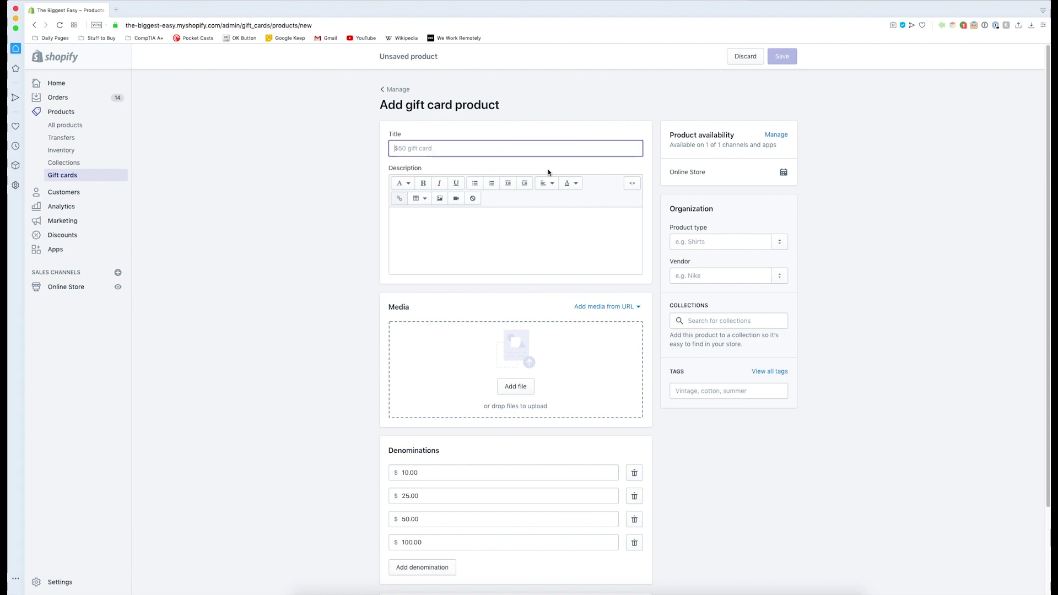
{"action": "type", "text": "$10"}
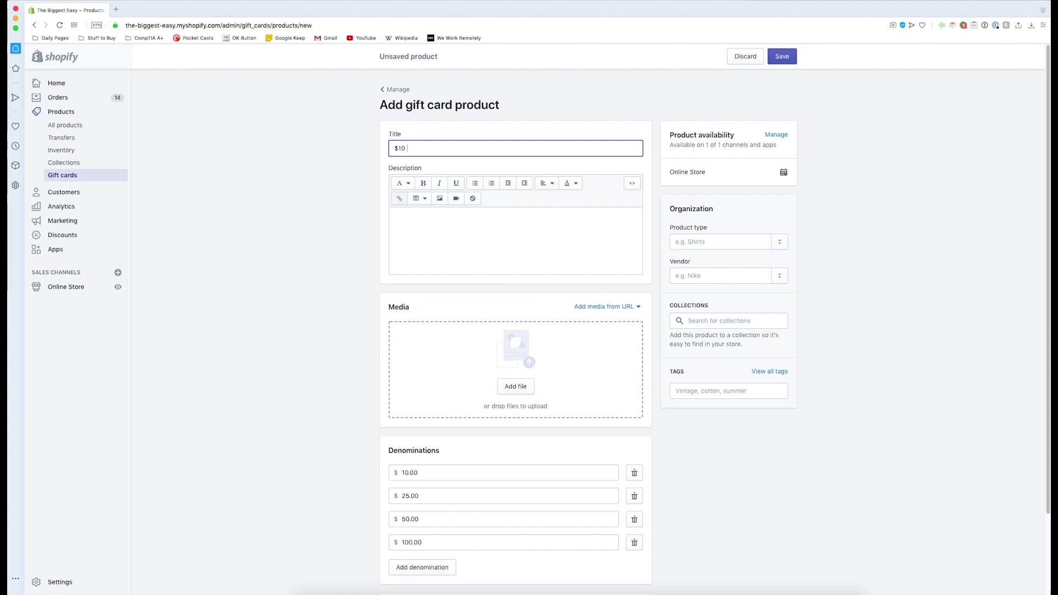
{"action": "type", "text": "Card"}
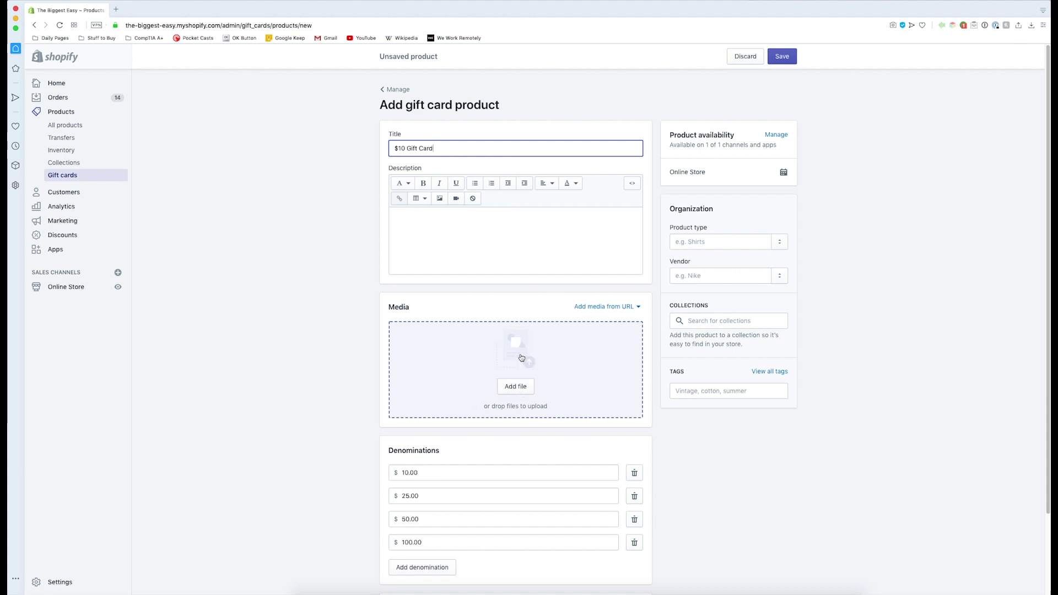
{"action": "left_click", "coordinate": [476, 240]}
{"action": "type", "text": "This vo"}
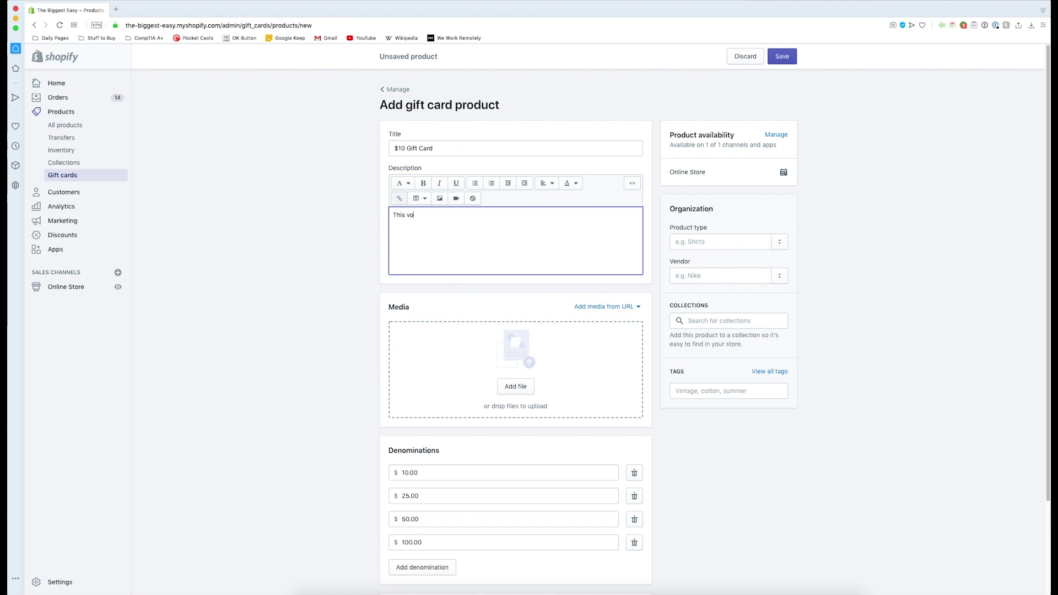
{"action": "type", "text": "er is good for $10 "}
{"action": "type", "text": "to t"}
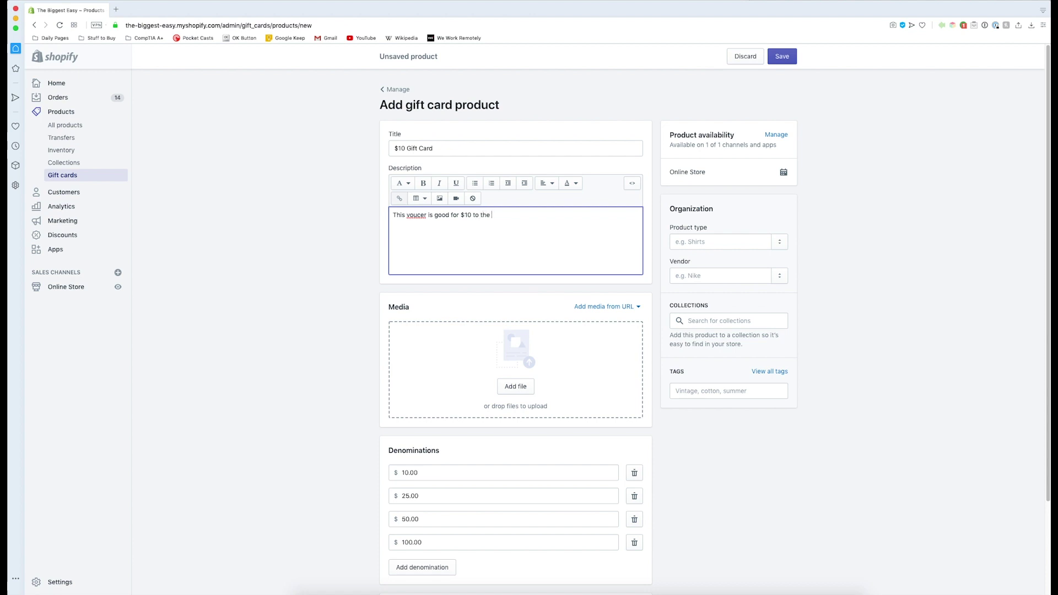
{"action": "key", "text": "BackSpace"}
{"action": "type", "text": "The Biggest Easy to be u"}
{"action": "type", "text": "sed on anything we offer."}
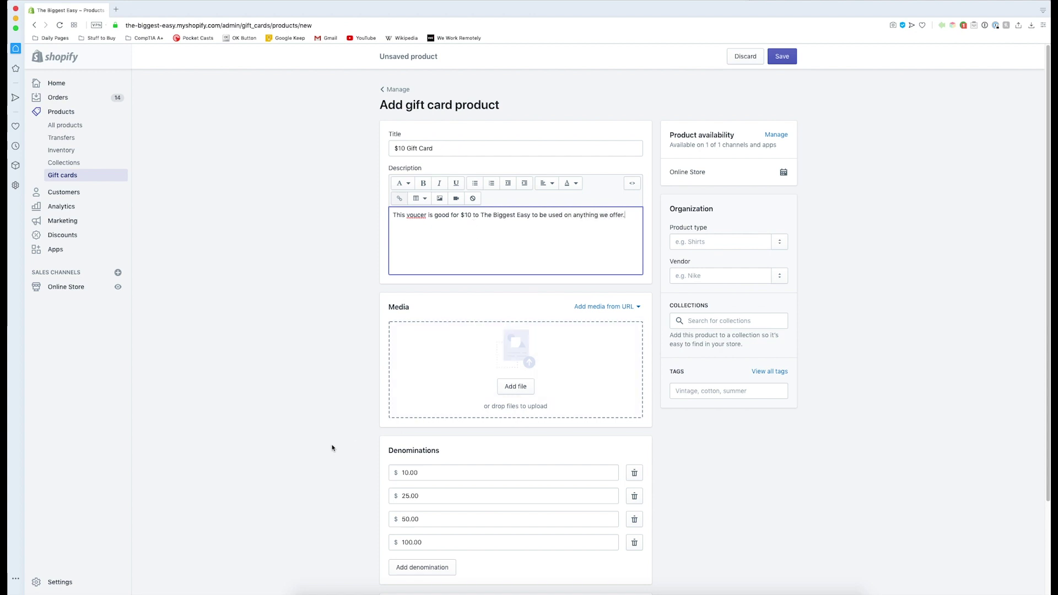
{"action": "scroll", "coordinate": [332, 448], "scroll_direction": "down", "scroll_amount": 2}
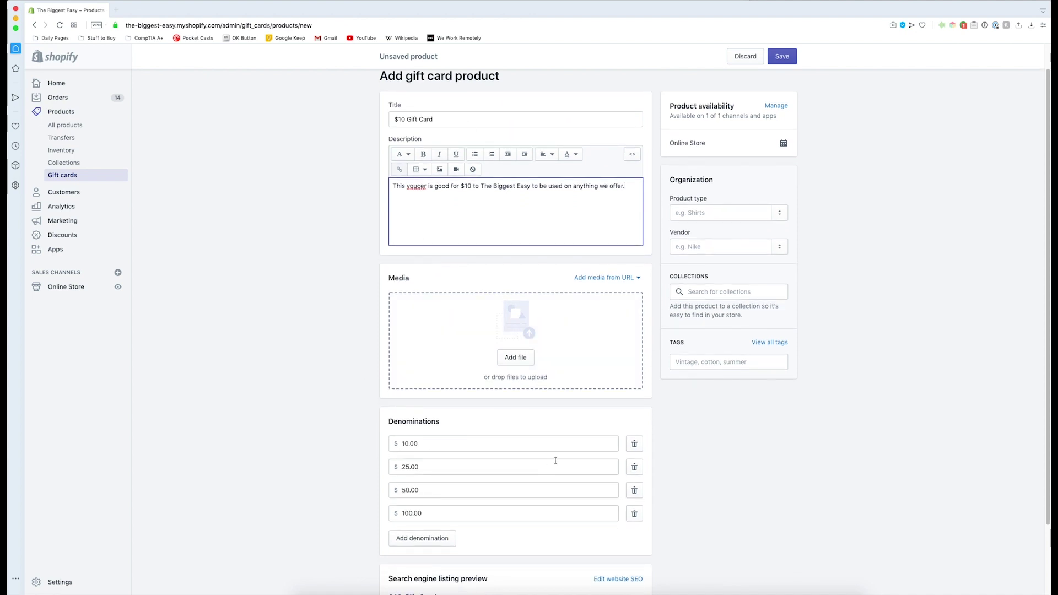
Delete the $25, $50 and $100 denominations, leaving only $10.00
{"action": "left_click", "coordinate": [635, 468]}
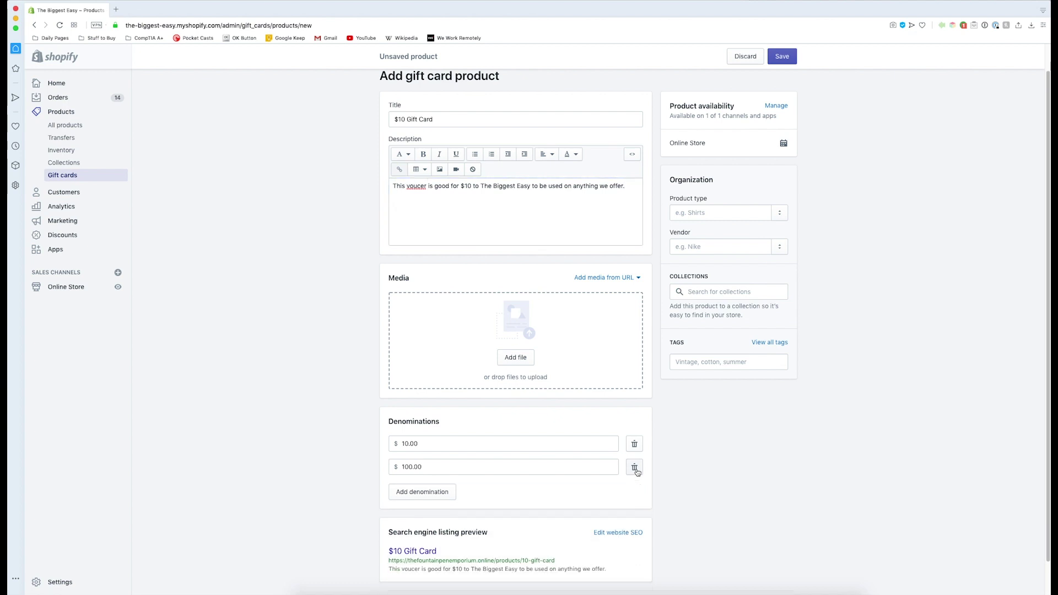
{"action": "left_click", "coordinate": [635, 469]}
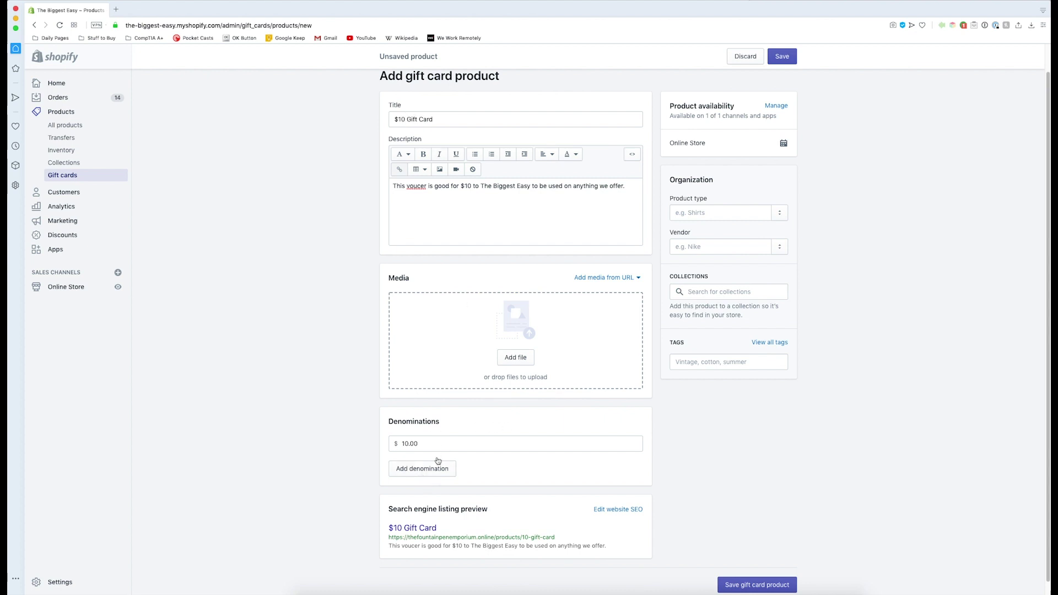
Retitle the draft 'Birthday Gift Card' and add a second $15 denomination
{"action": "left_click_drag", "start_coordinate": [443, 118], "coordinate": [354, 115]}
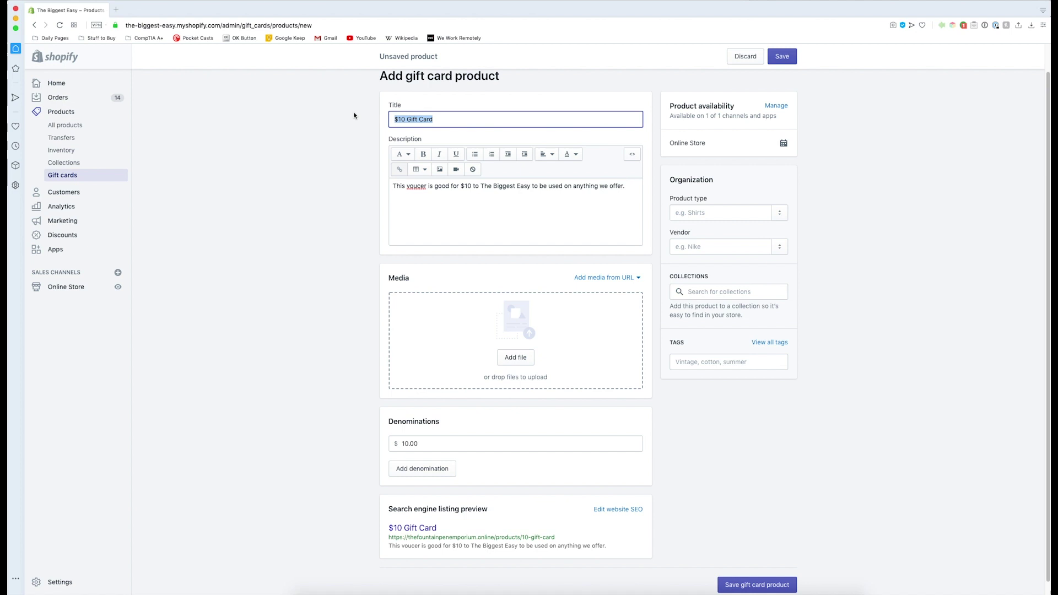
{"action": "type", "text": "Bi"}
{"action": "key", "text": "BackSpace"}
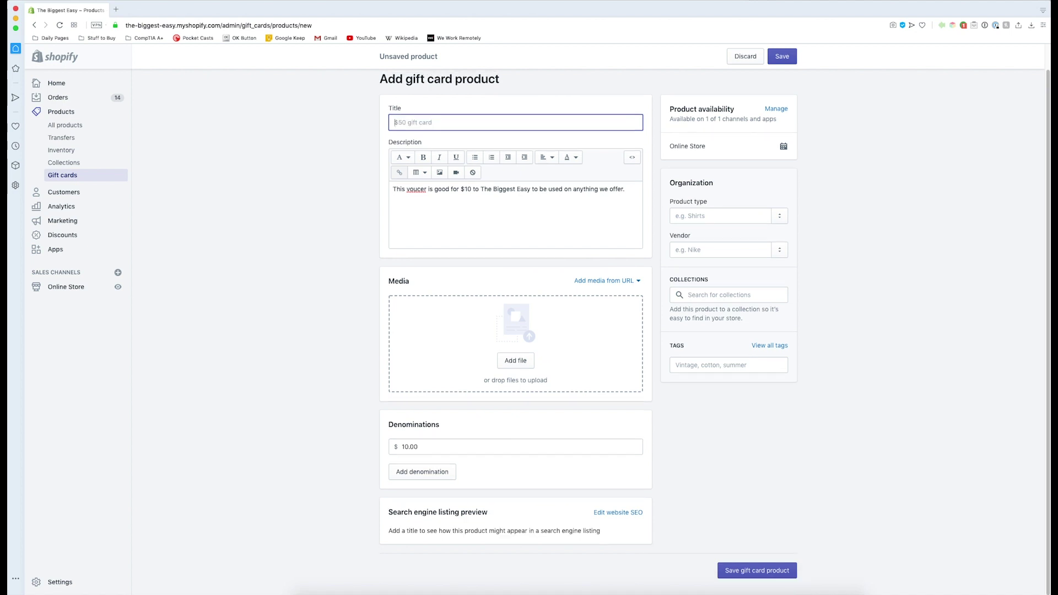
{"action": "type", "text": "Birthday"}
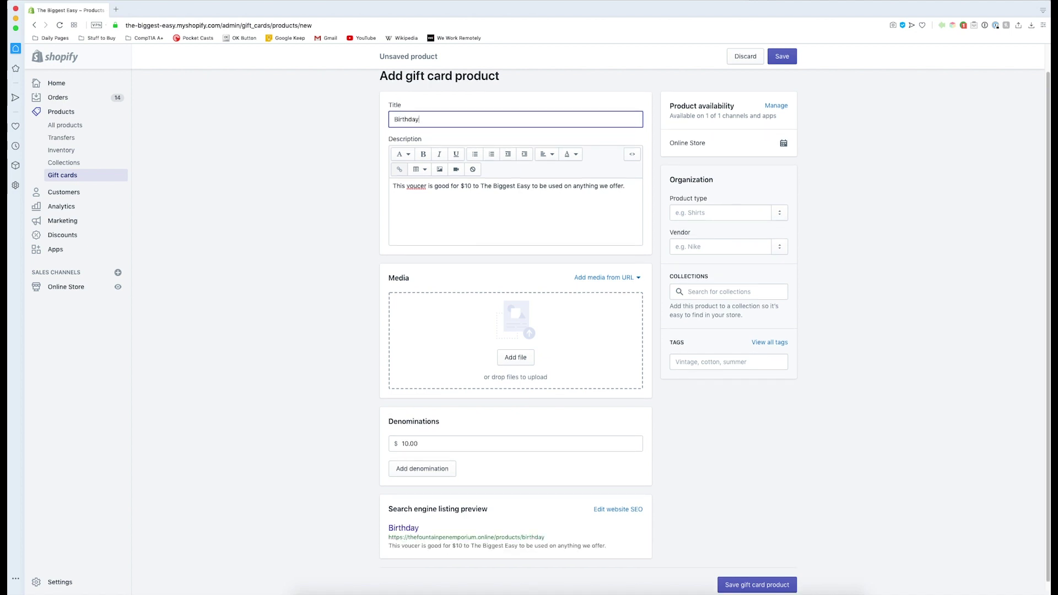
{"action": "type", "text": " Gift "}
{"action": "type", "text": "Card"}
{"action": "left_click", "coordinate": [431, 465]}
{"action": "type", "text": "15.00"}
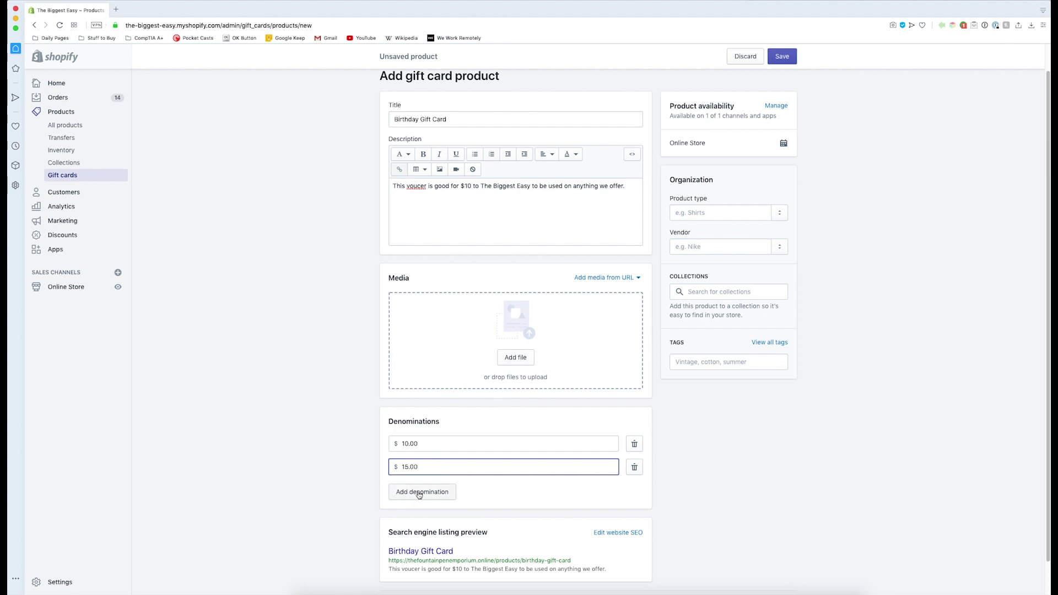
Add $20, $50 and $100 denominations and save the Birthday Gift Card product
{"action": "left_click", "coordinate": [410, 497]}
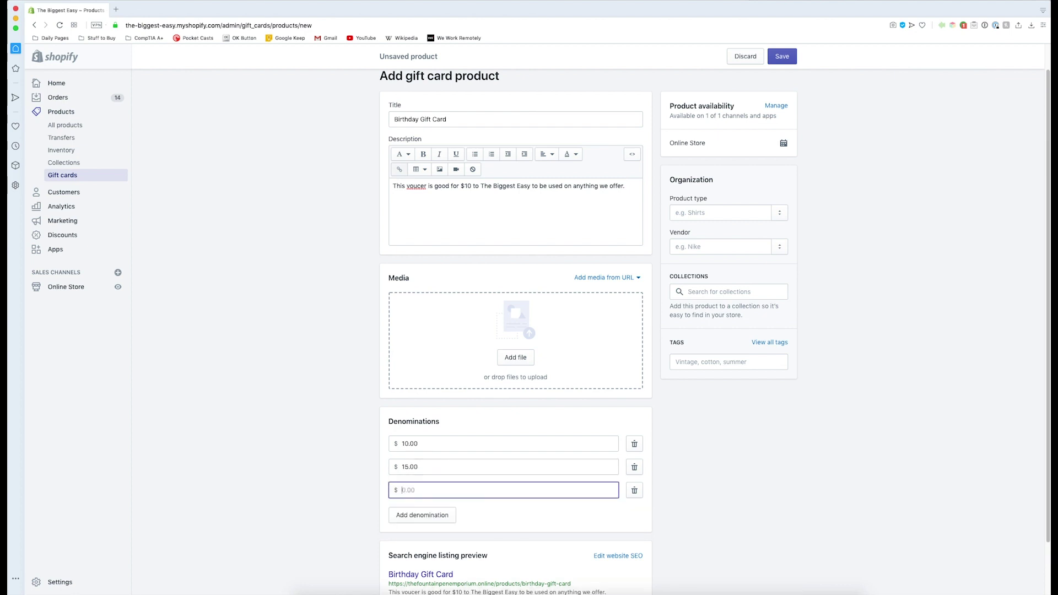
{"action": "type", "text": "20"}
{"action": "left_click", "coordinate": [421, 524]}
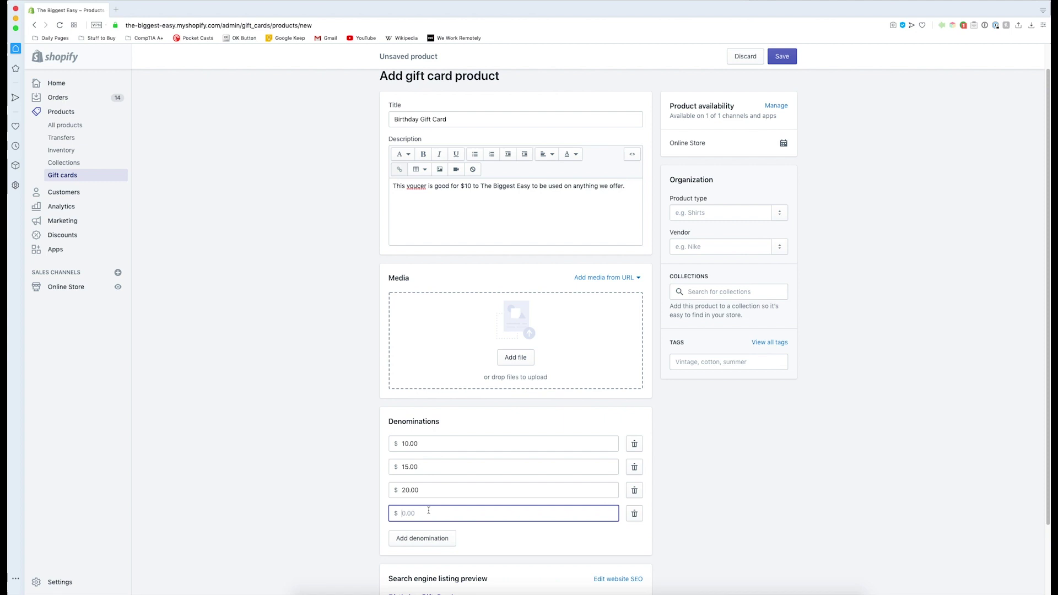
{"action": "type", "text": "50"}
{"action": "left_click", "coordinate": [432, 538]}
{"action": "type", "text": "100"}
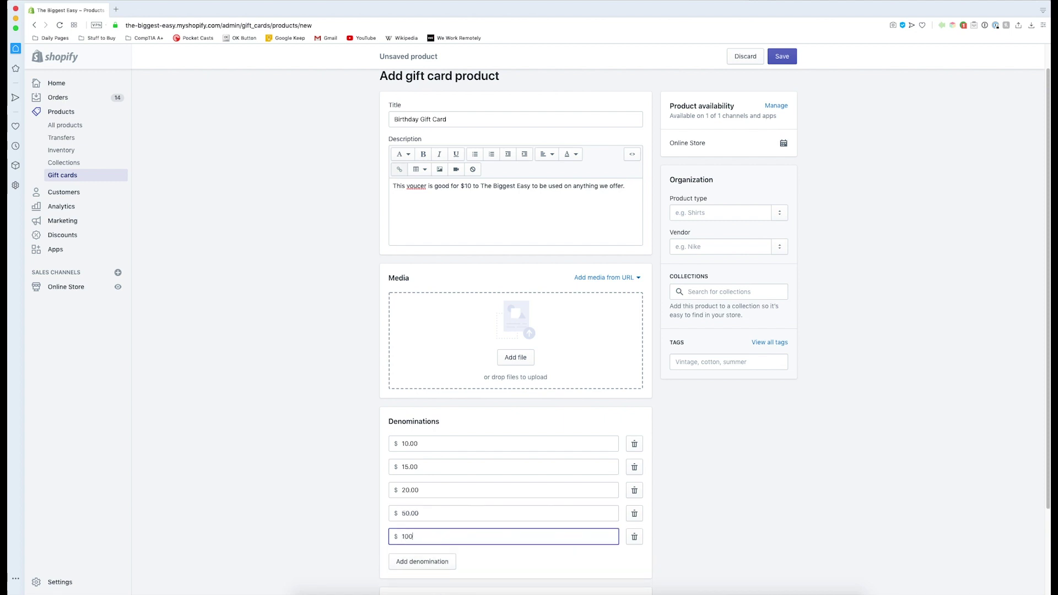
{"action": "left_click", "coordinate": [741, 491]}
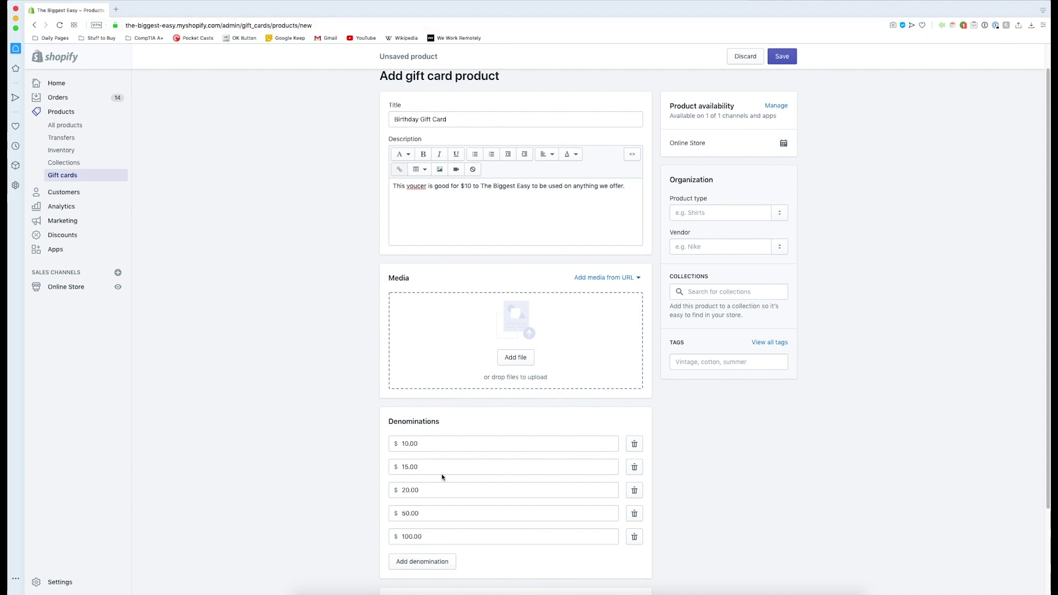
{"action": "scroll", "coordinate": [339, 467], "scroll_direction": "down", "scroll_amount": 3}
{"action": "scroll", "coordinate": [338, 467], "scroll_direction": "up", "scroll_amount": 4}
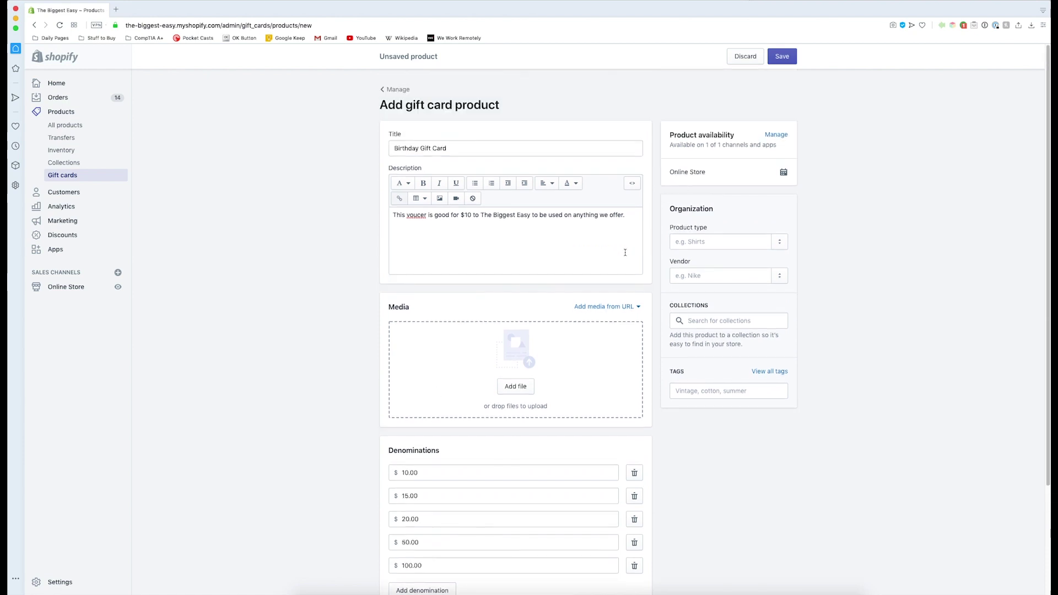
{"action": "left_click", "coordinate": [789, 56]}
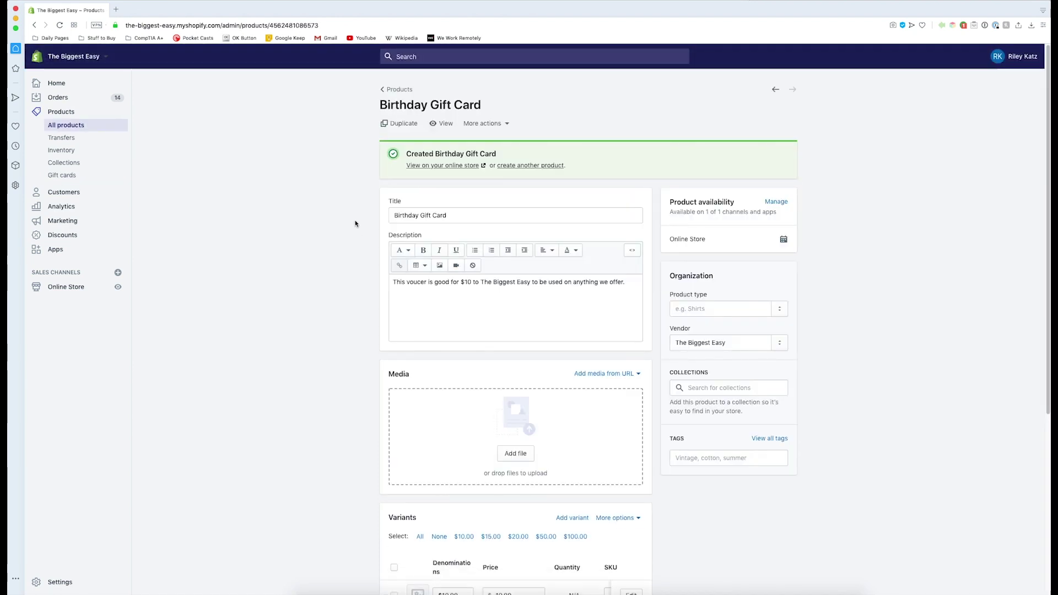
Return to the products list, then go to Gift cards, where none are issued yet
{"action": "left_click", "coordinate": [386, 89]}
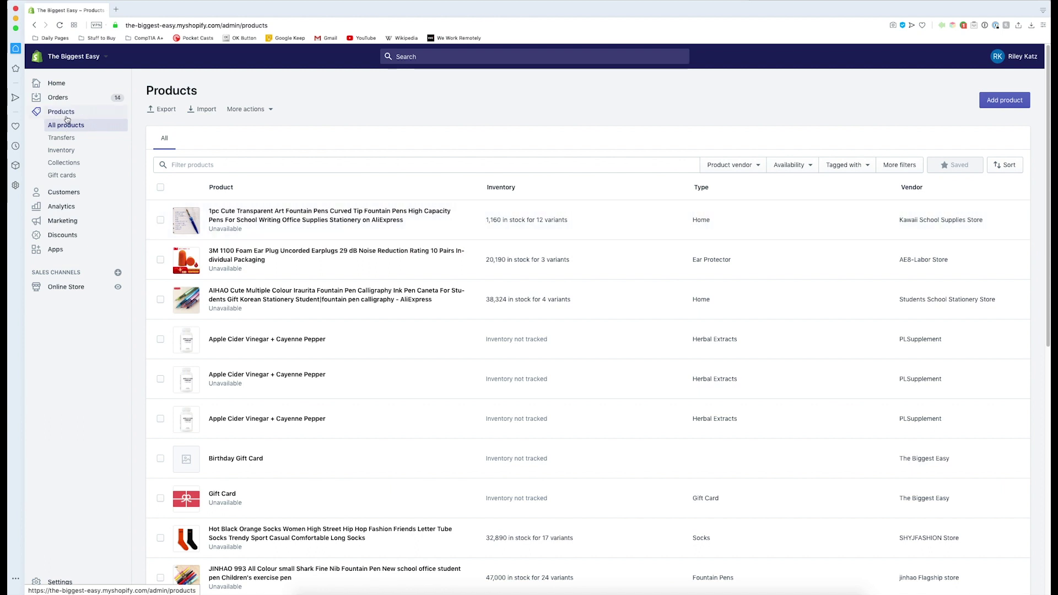
{"action": "scroll", "coordinate": [394, 372], "scroll_direction": "down", "scroll_amount": 1}
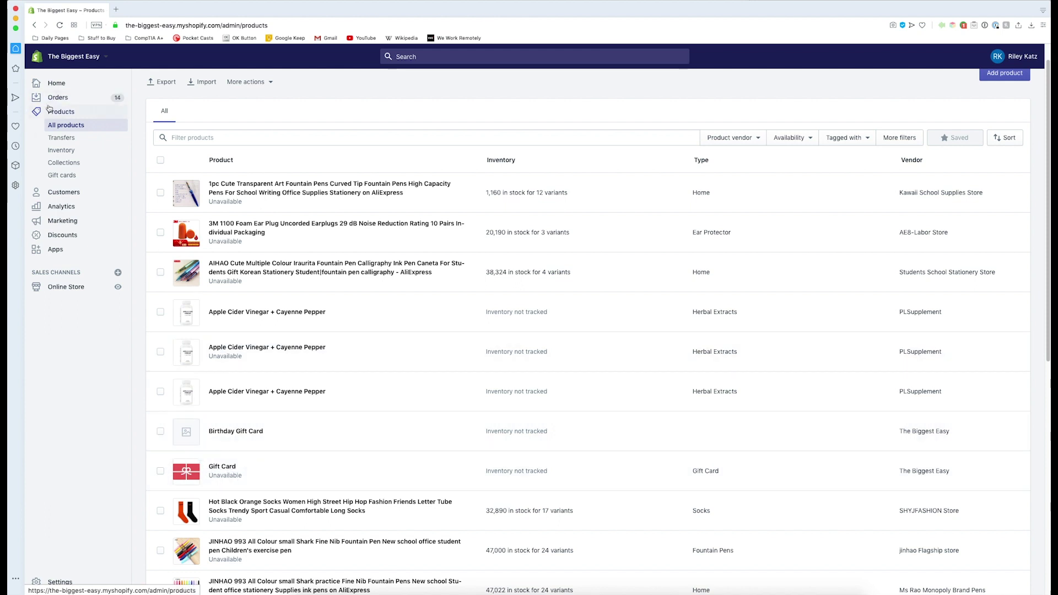
{"action": "left_click", "coordinate": [62, 177]}
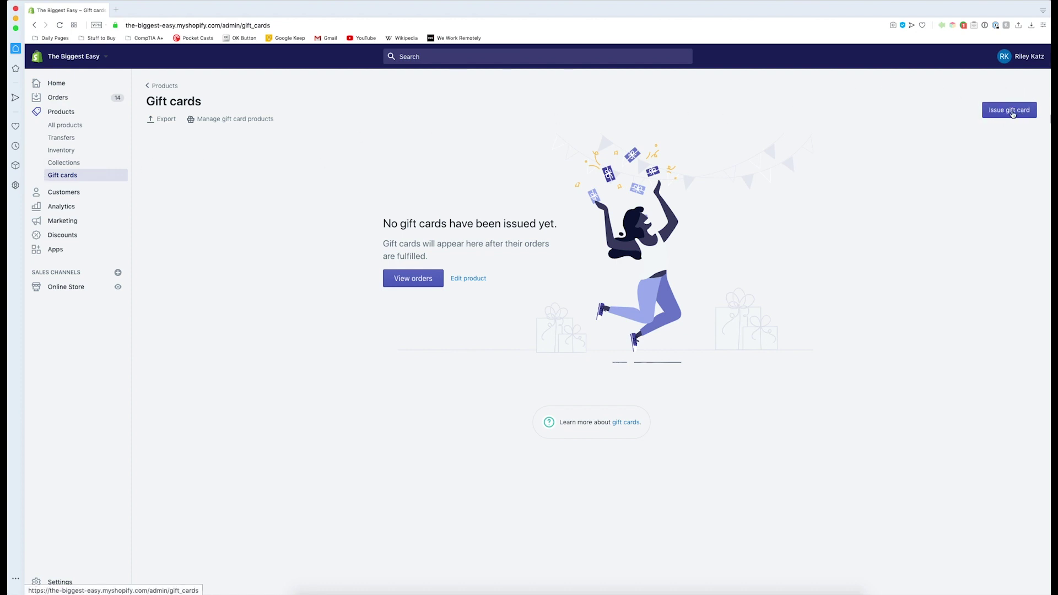
{"action": "left_click", "coordinate": [1009, 115]}
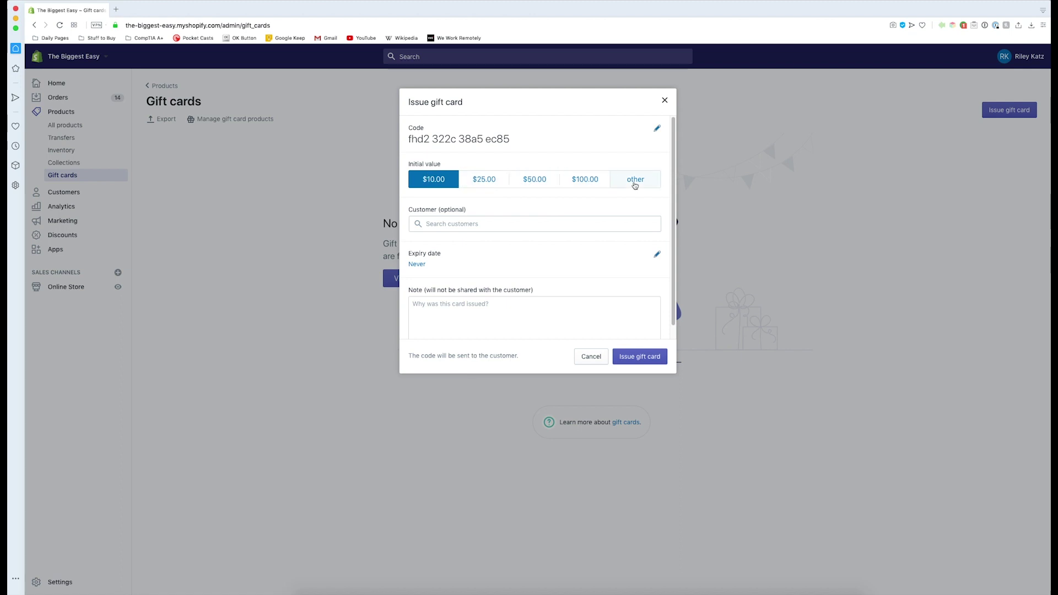
{"action": "left_click", "coordinate": [634, 184]}
{"action": "left_click_drag", "start_coordinate": [539, 216], "coordinate": [396, 213]}
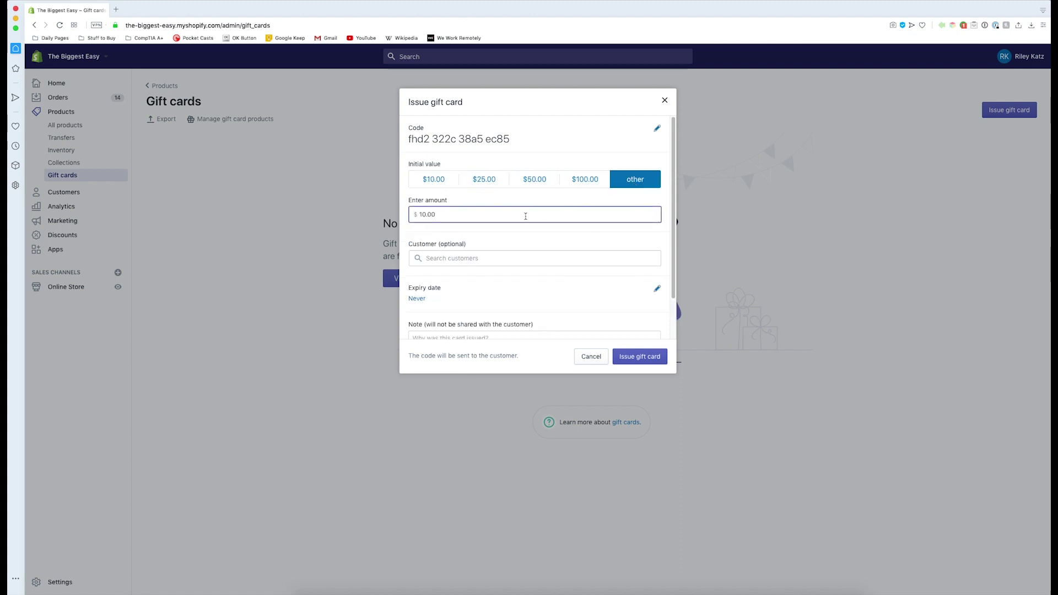
{"action": "type", "text": "5"}
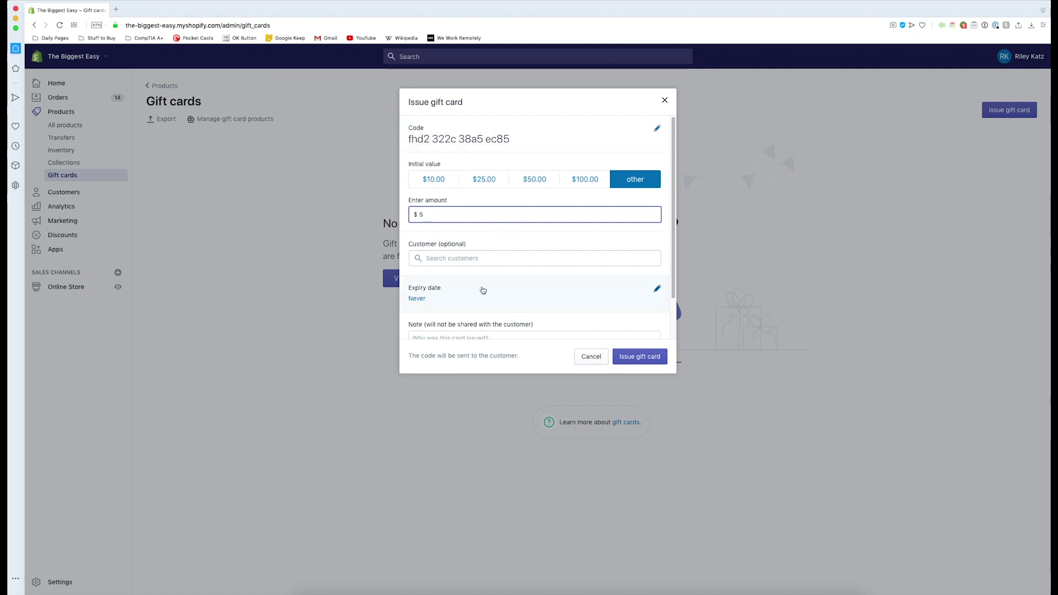
{"action": "left_click", "coordinate": [477, 258]}
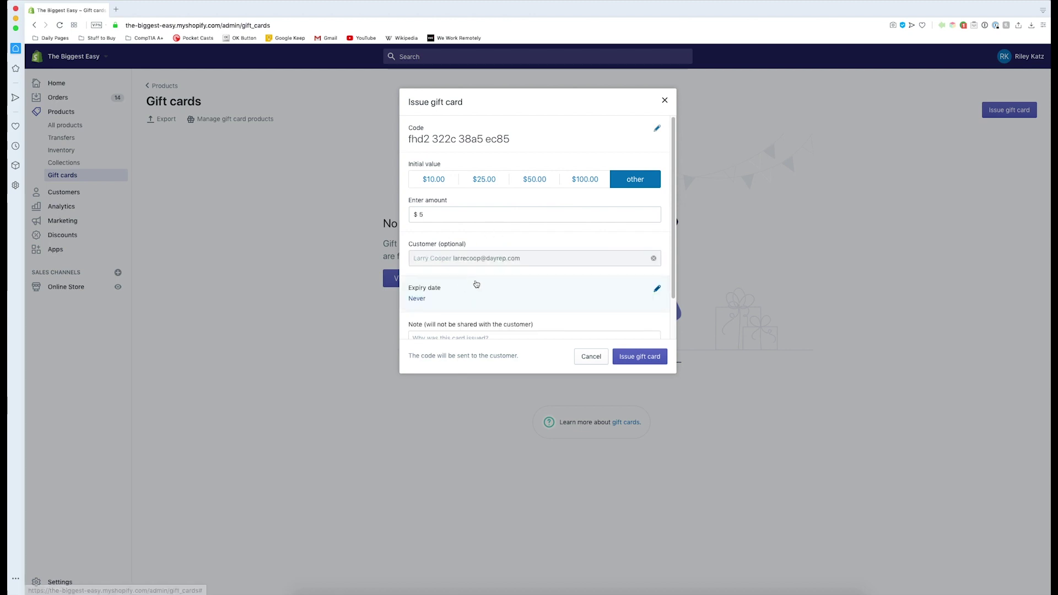
{"action": "scroll", "coordinate": [475, 268], "scroll_direction": "down", "scroll_amount": 1}
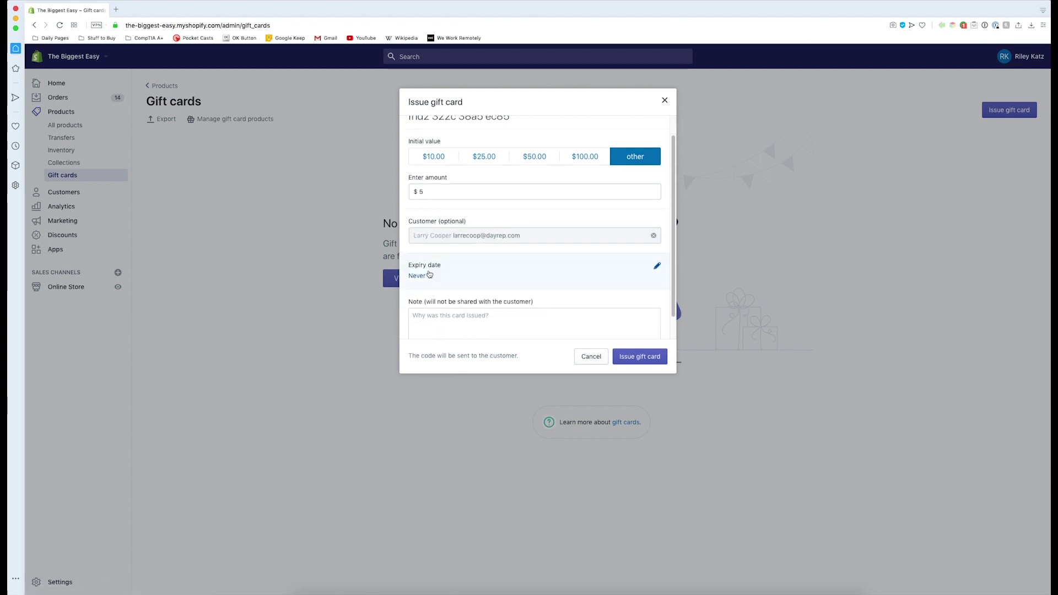
{"action": "scroll", "coordinate": [469, 269], "scroll_direction": "down", "scroll_amount": 1}
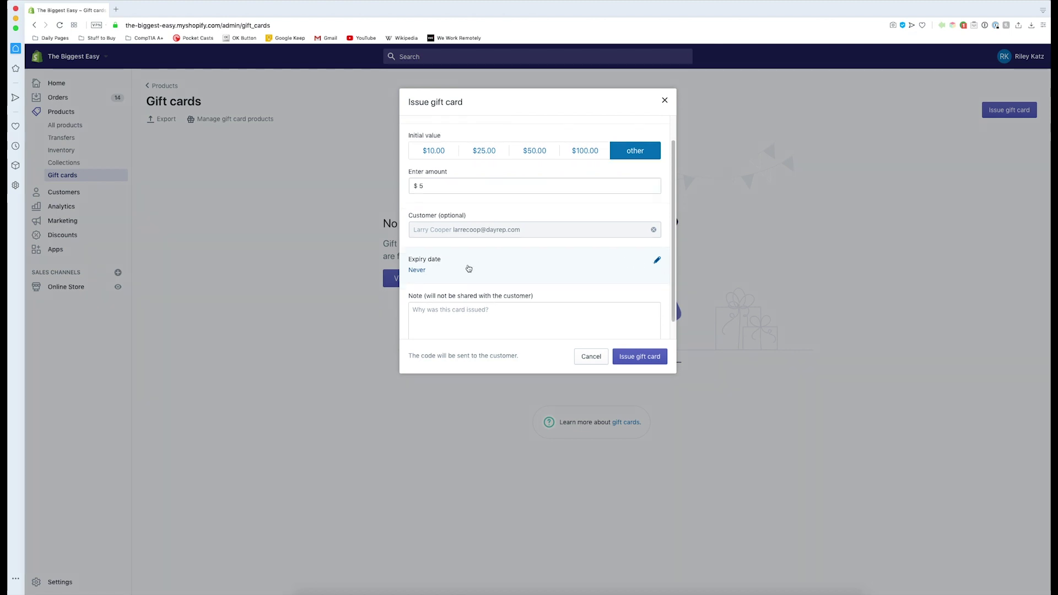
{"action": "scroll", "coordinate": [472, 263], "scroll_direction": "down", "scroll_amount": 1}
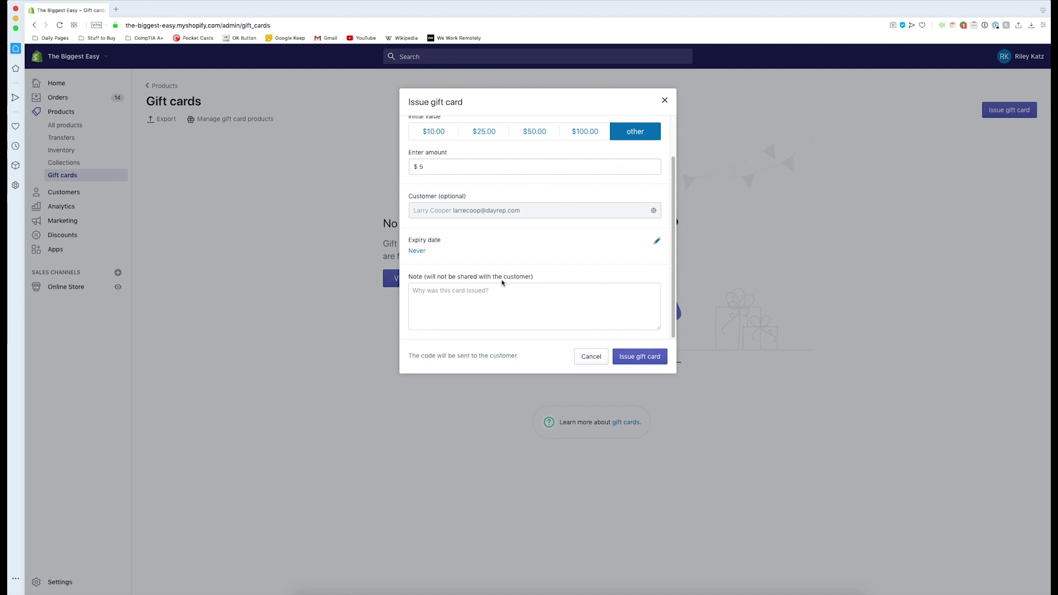
{"action": "scroll", "coordinate": [477, 248], "scroll_direction": "up", "scroll_amount": 3}
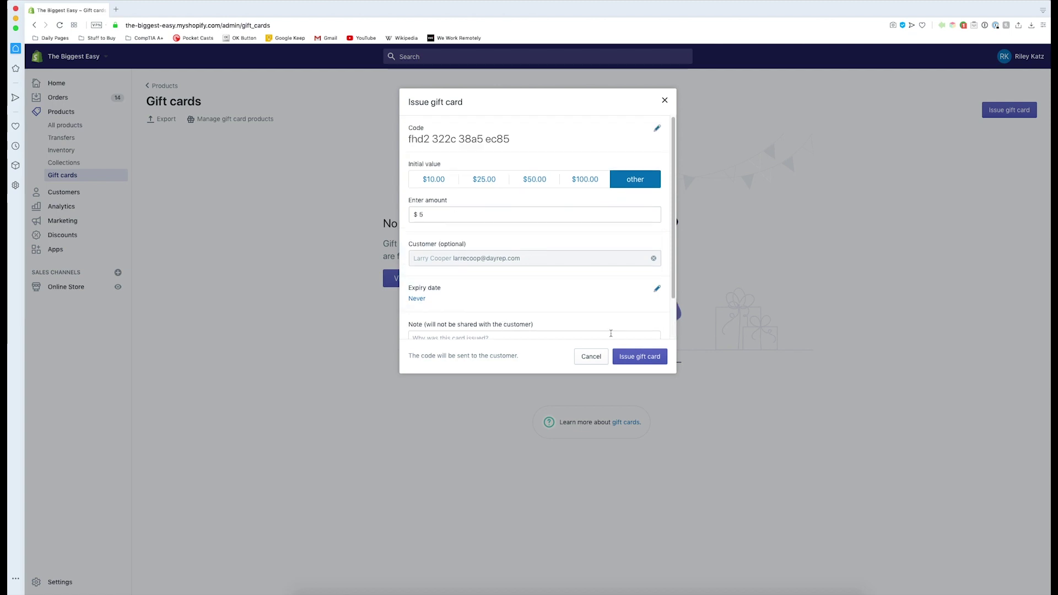
{"action": "left_click", "coordinate": [643, 359]}
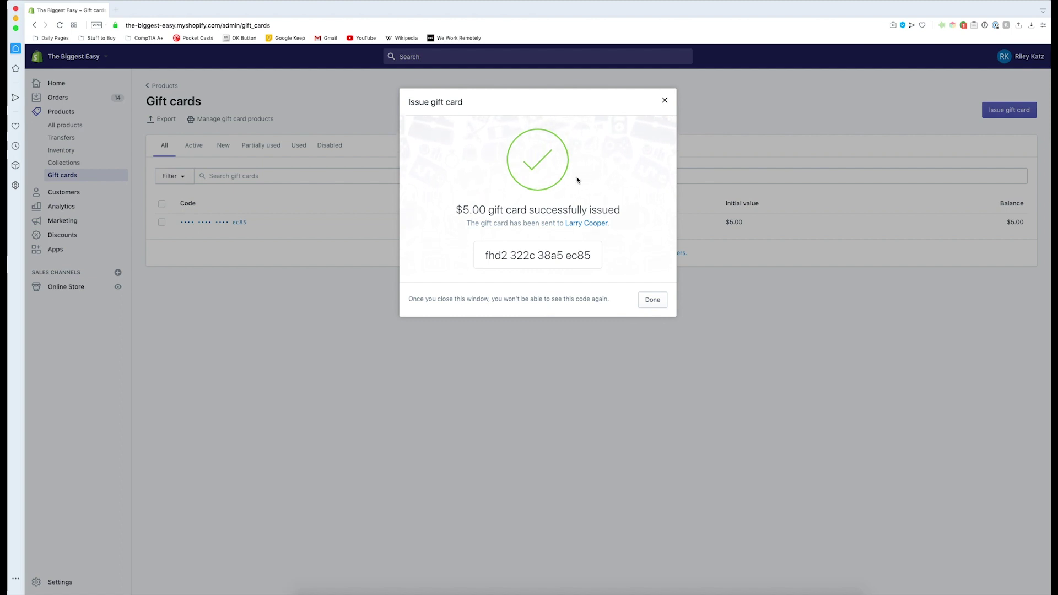
Dismiss the gift card issued confirmation dialog
{"action": "left_click", "coordinate": [653, 301]}
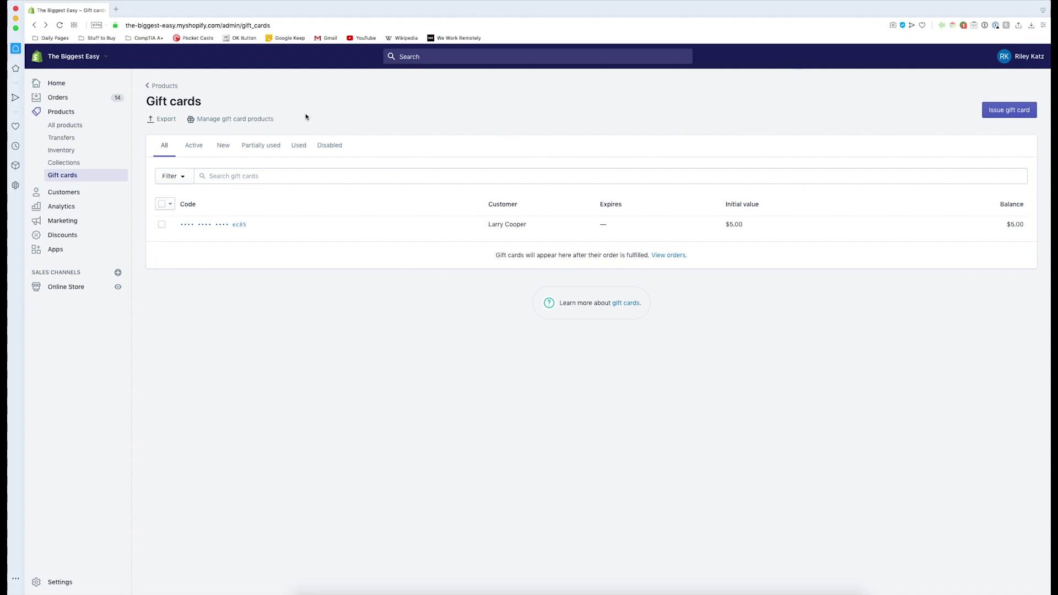
Save a new 'Holiday Gift Card' product keeping the $10, $25, $50 and $100 denominations
{"action": "left_click", "coordinate": [216, 122]}
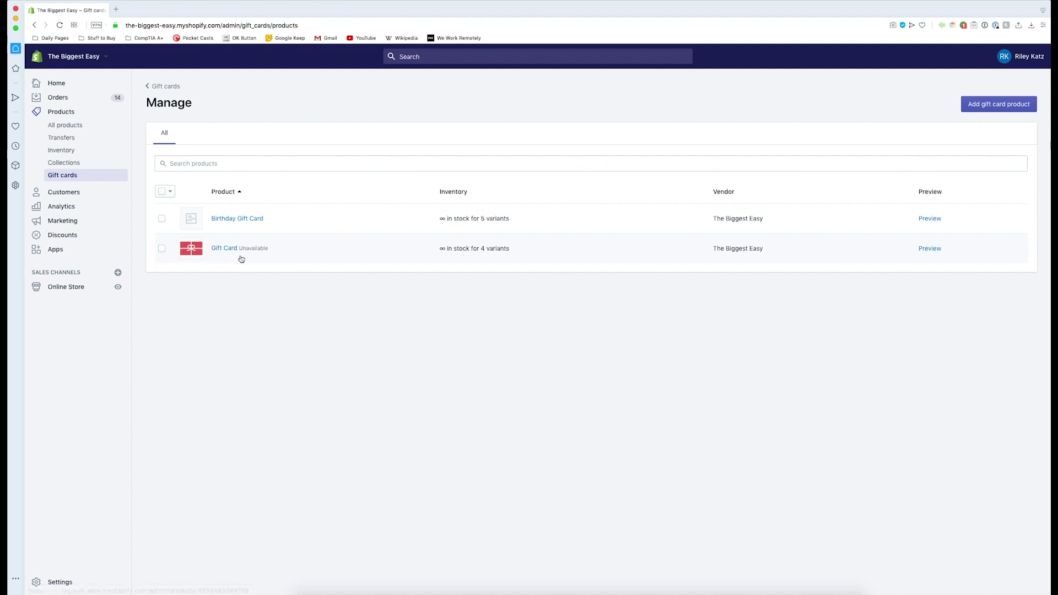
{"action": "left_click", "coordinate": [977, 102]}
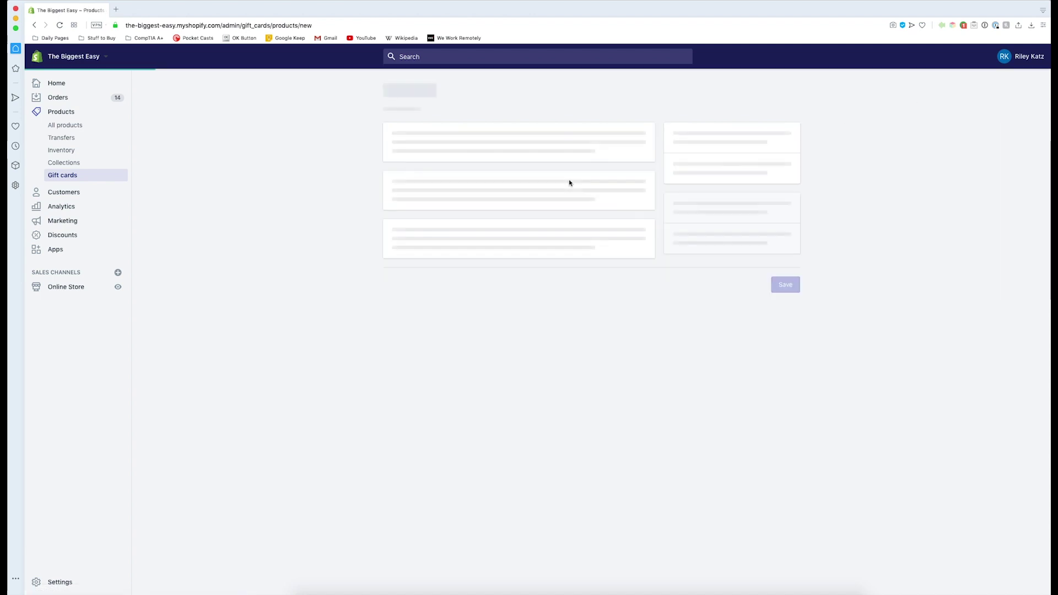
{"action": "left_click", "coordinate": [419, 150]}
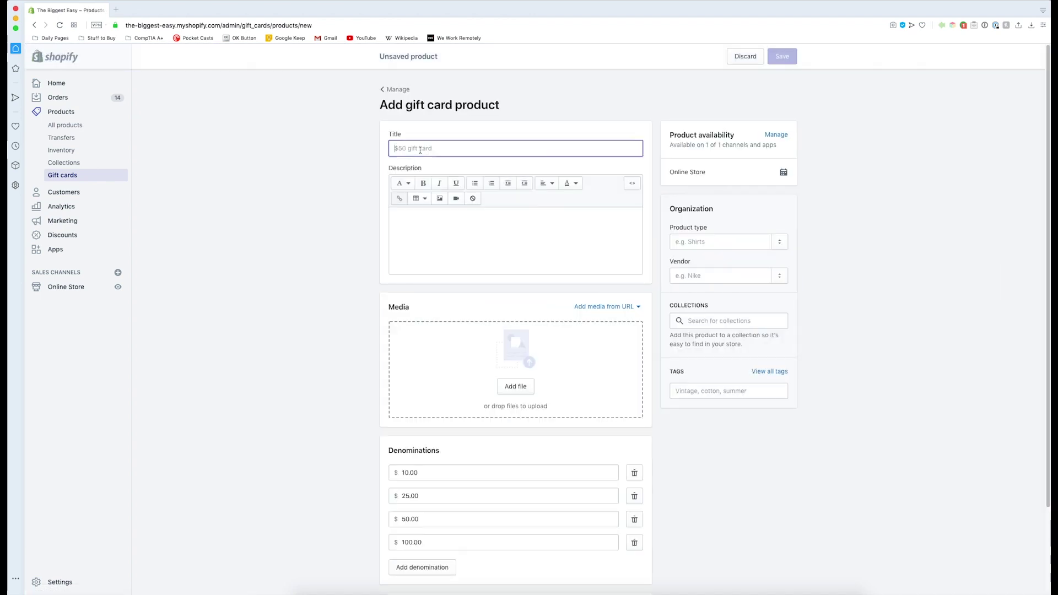
{"action": "type", "text": "Holida"}
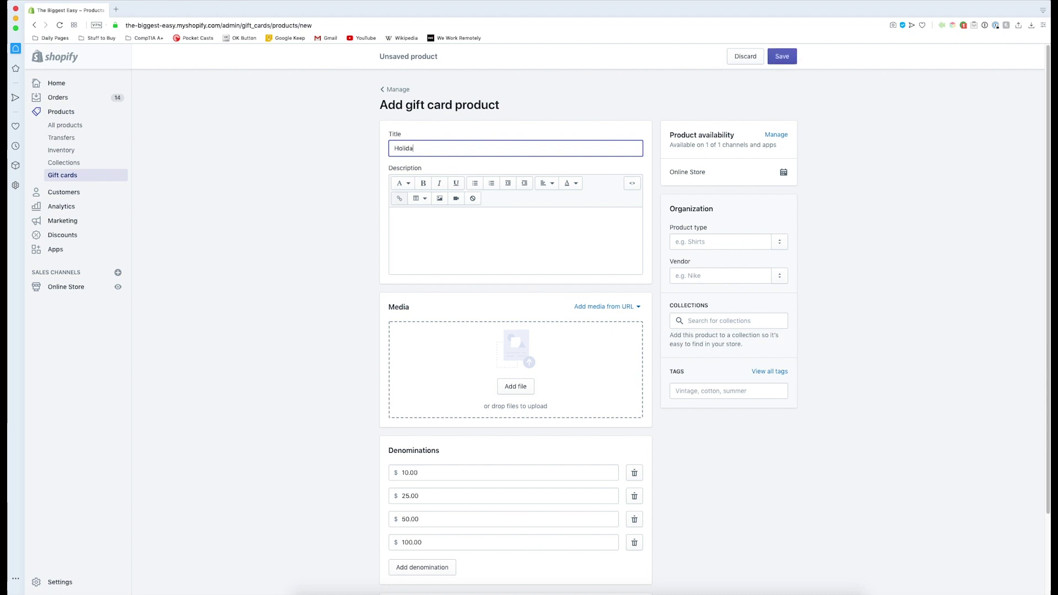
{"action": "type", "text": "d"}
{"action": "scroll", "coordinate": [350, 399], "scroll_direction": "down", "scroll_amount": 1}
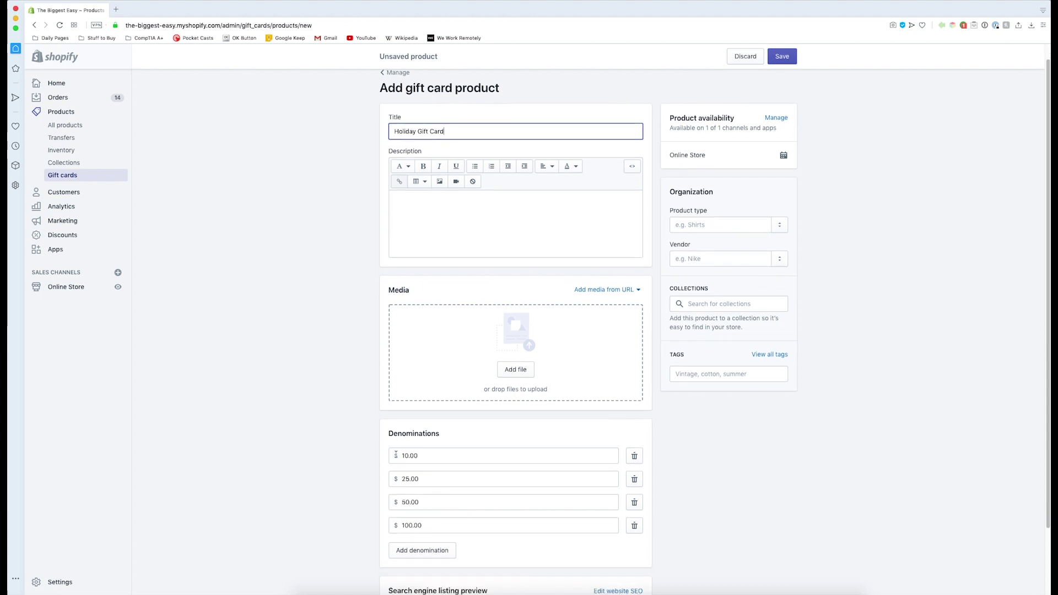
{"action": "scroll", "coordinate": [359, 496], "scroll_direction": "down", "scroll_amount": 2}
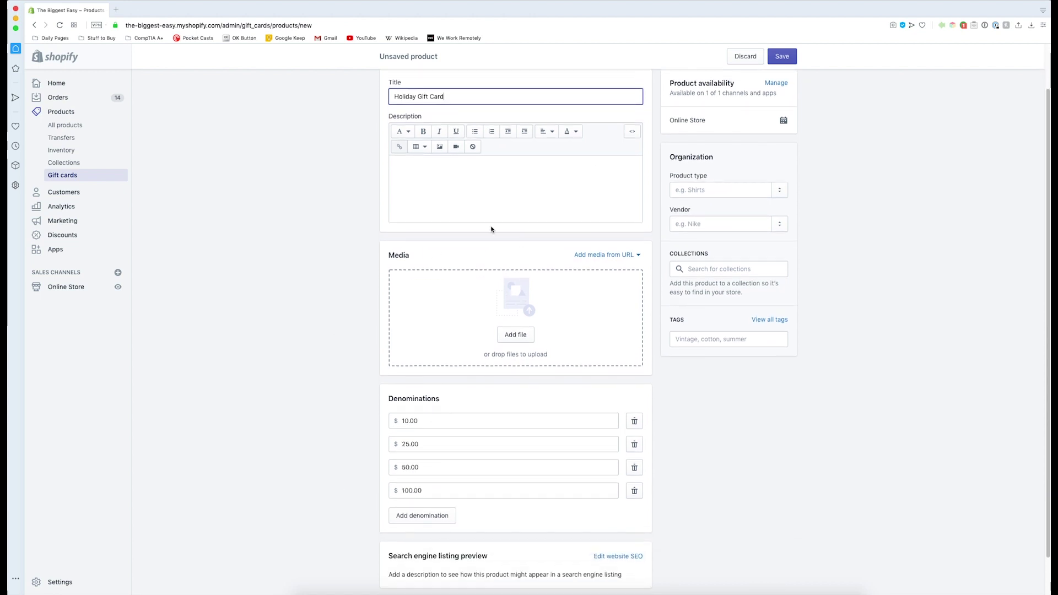
{"action": "scroll", "coordinate": [527, 371], "scroll_direction": "down", "scroll_amount": 3}
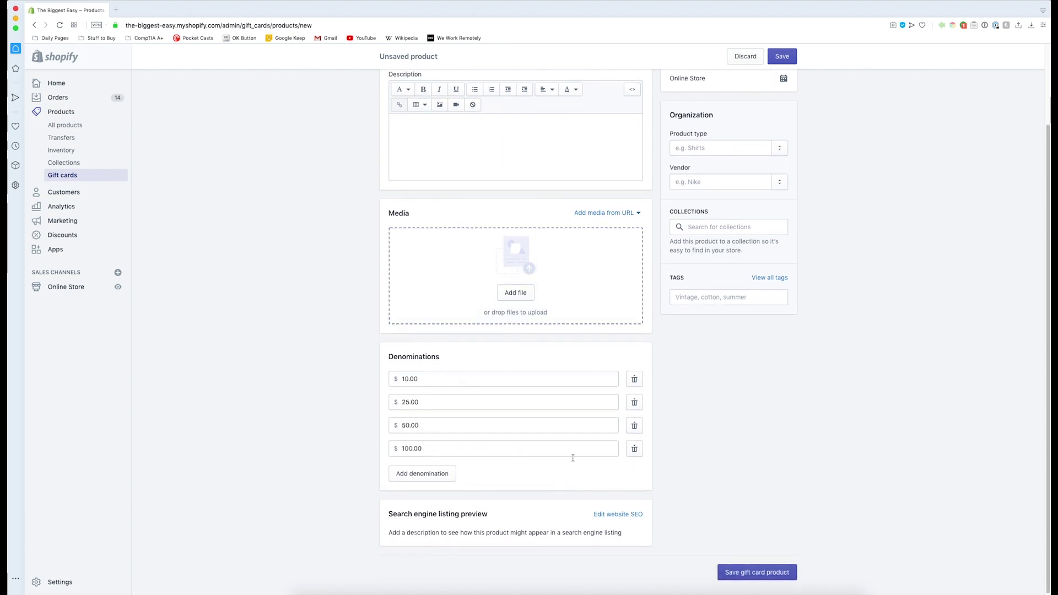
{"action": "left_click", "coordinate": [759, 574]}
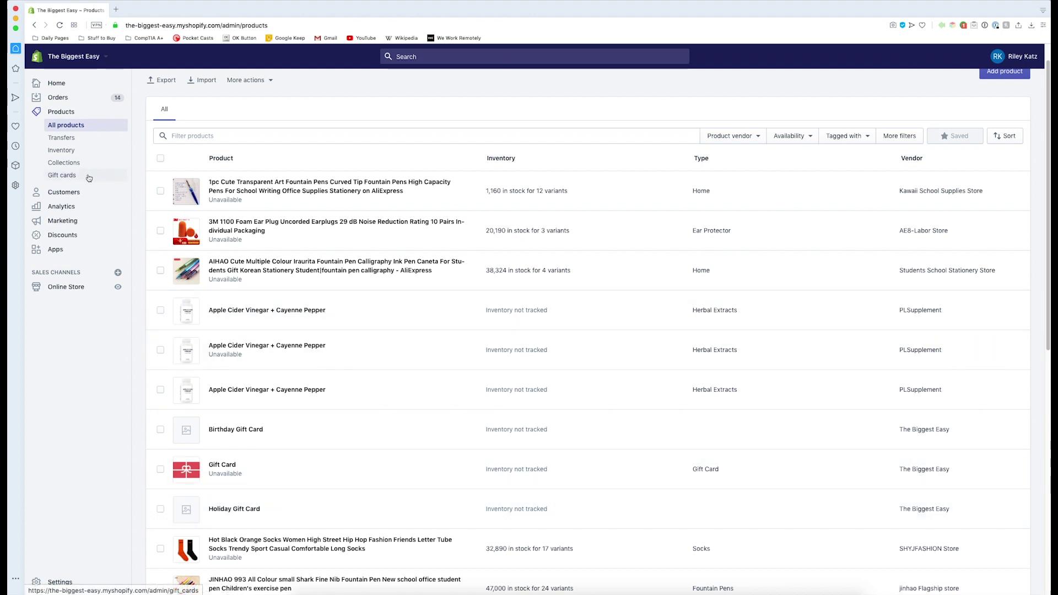
{"action": "left_click", "coordinate": [88, 178]}
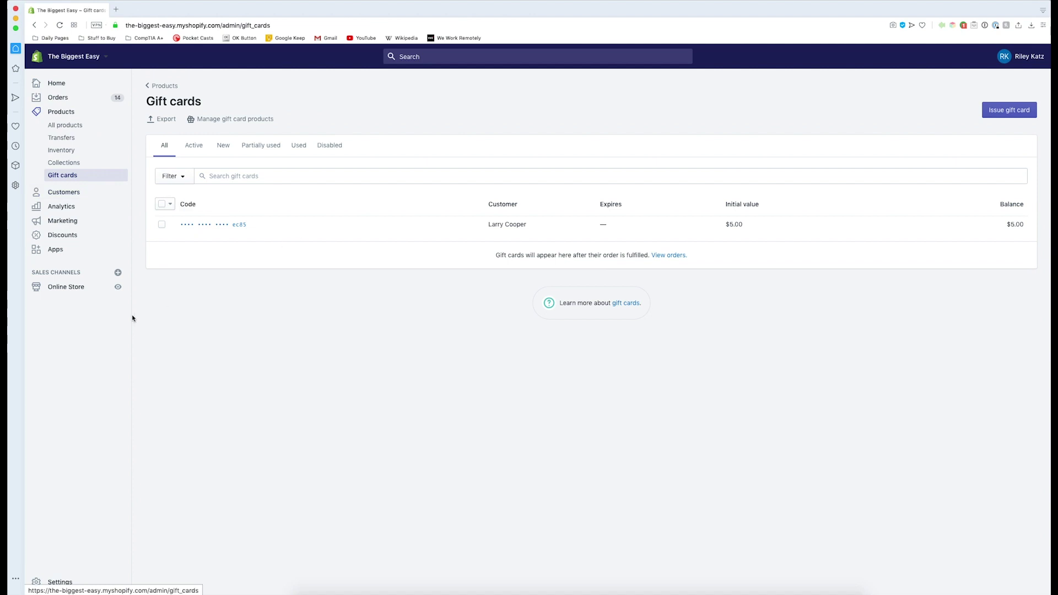